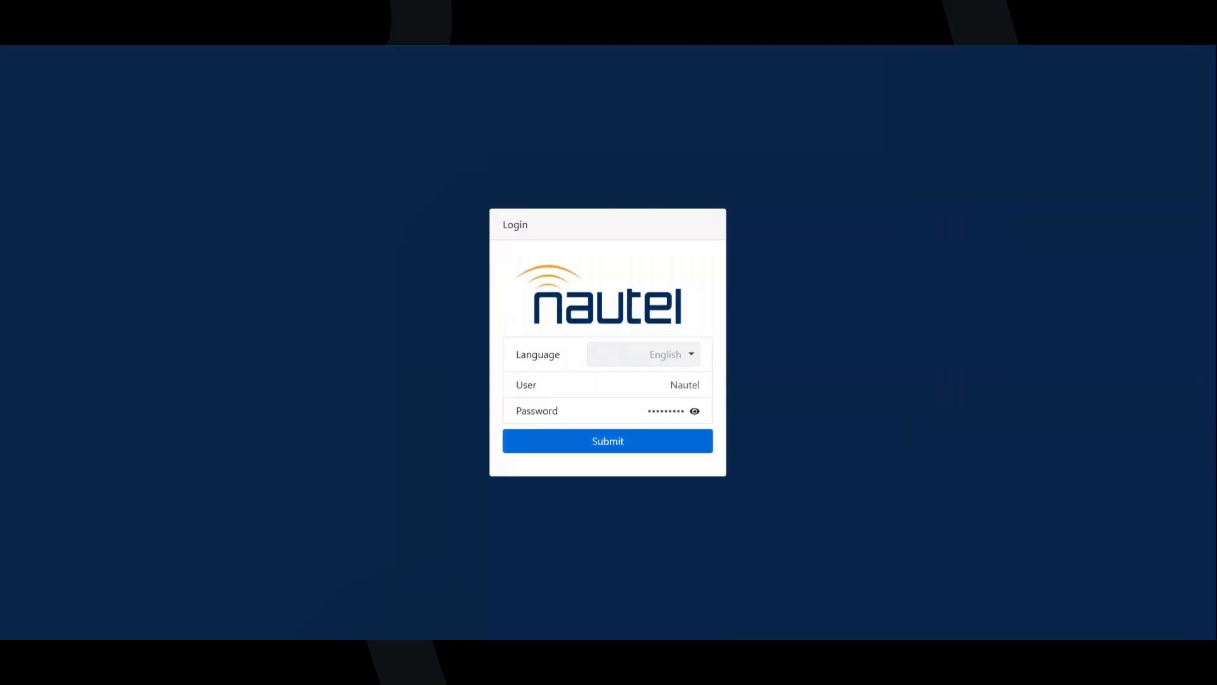
# Log in with the credentials already filled in and open Normal preset for editing from the presets list
pyautogui.click(674, 447)
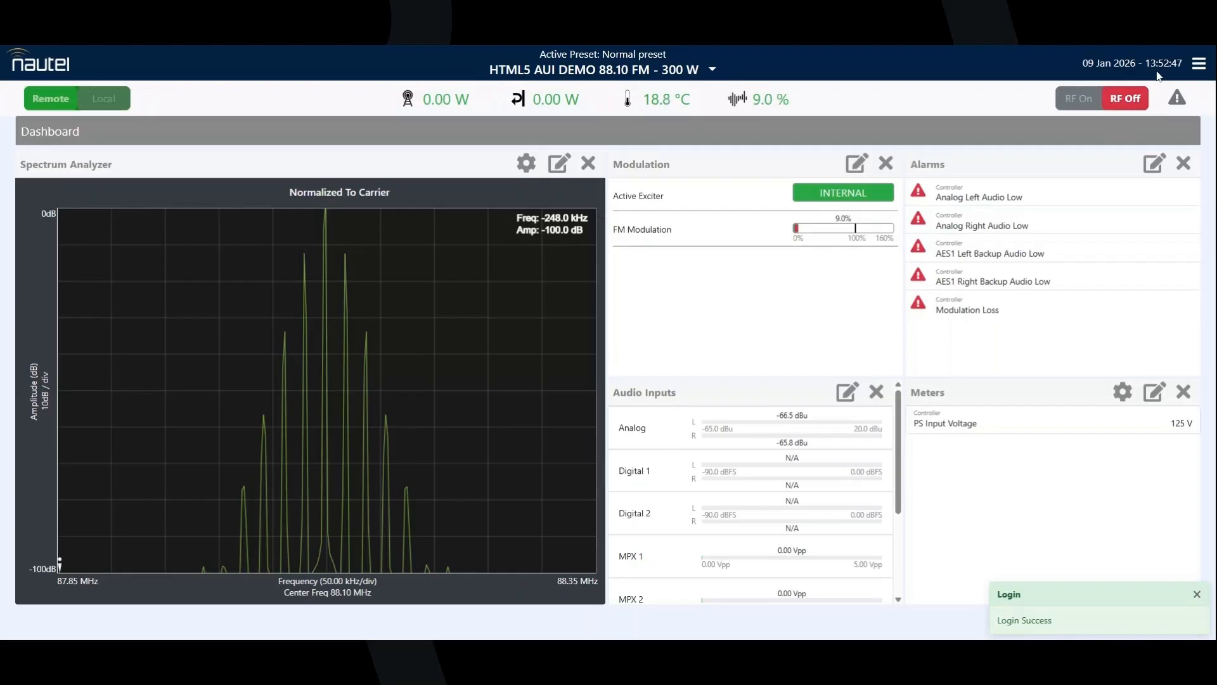
pyautogui.click(1200, 66)
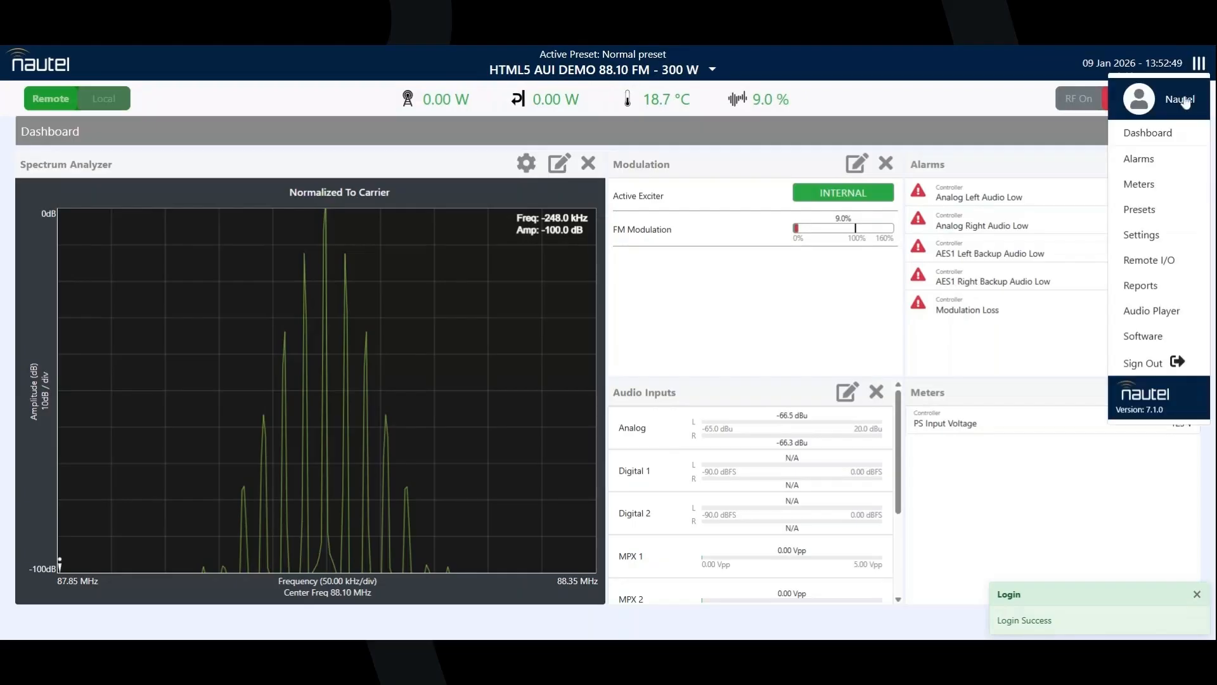
pyautogui.click(1146, 212)
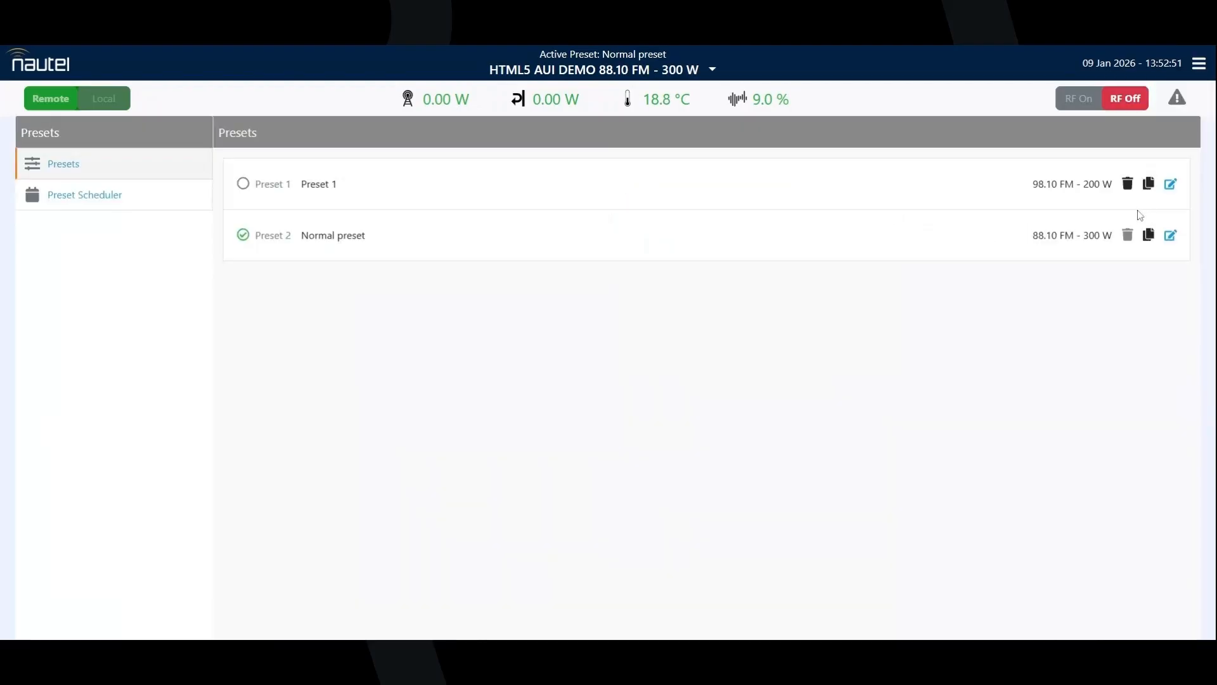
pyautogui.click(1171, 236)
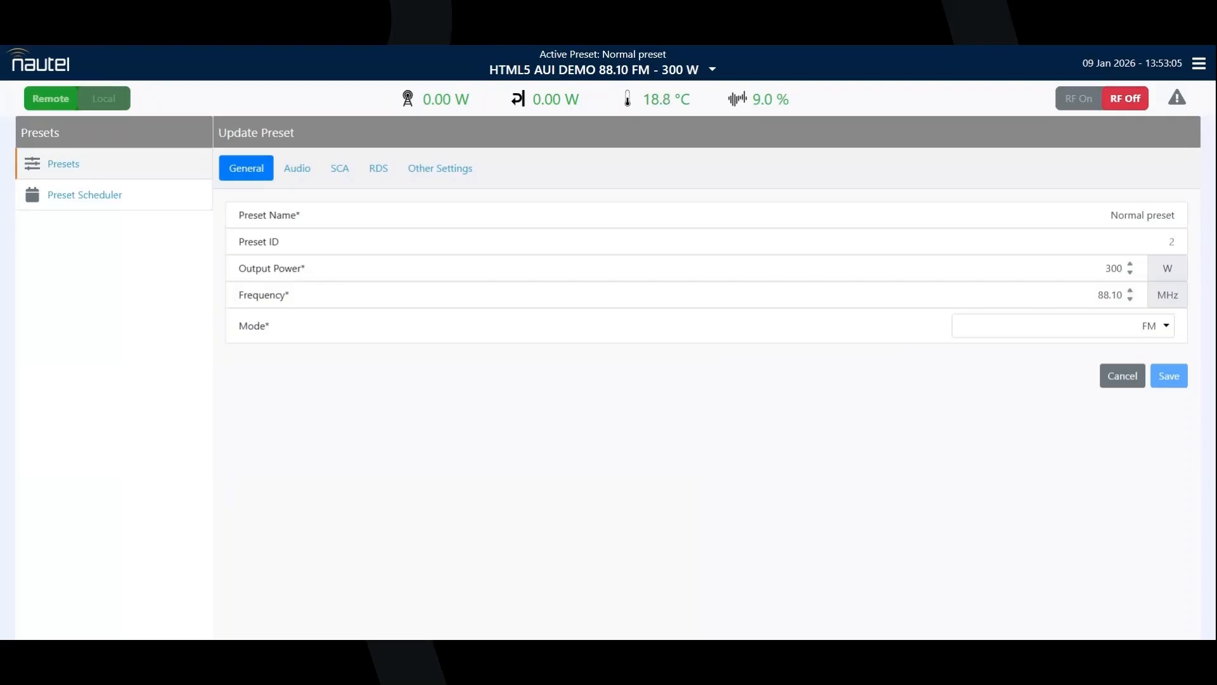
# Enable RDS in the RDS settings of the preset
pyautogui.click(368, 172)
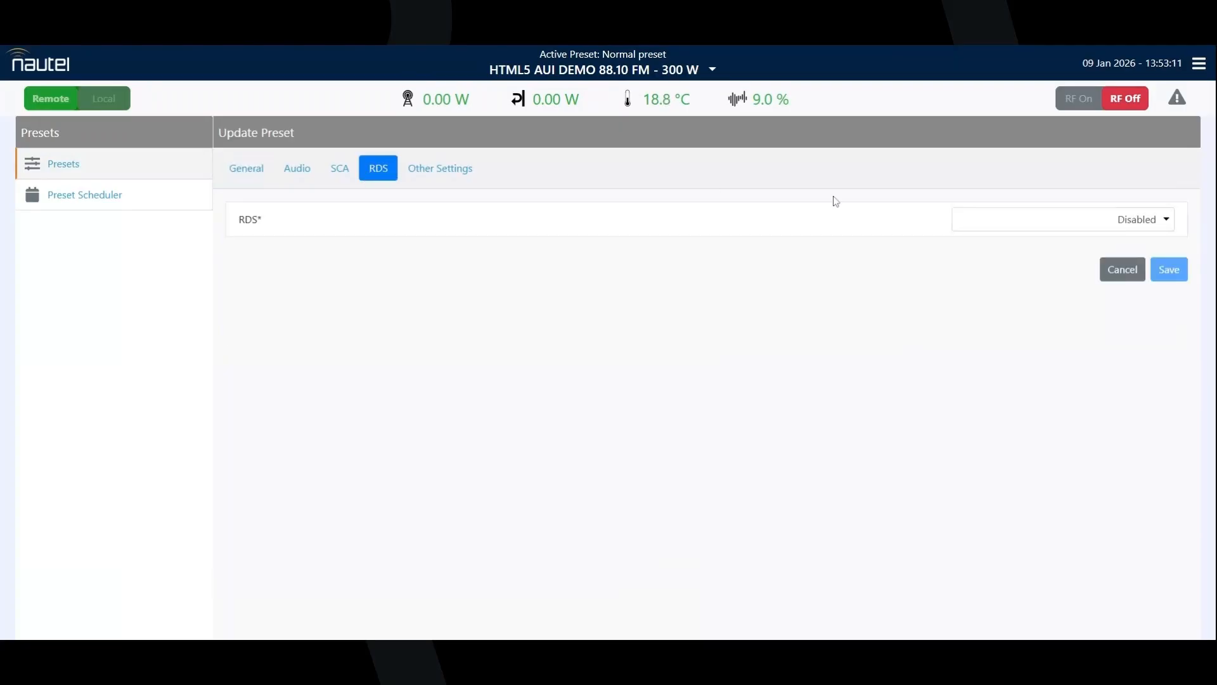
pyautogui.click(1040, 214)
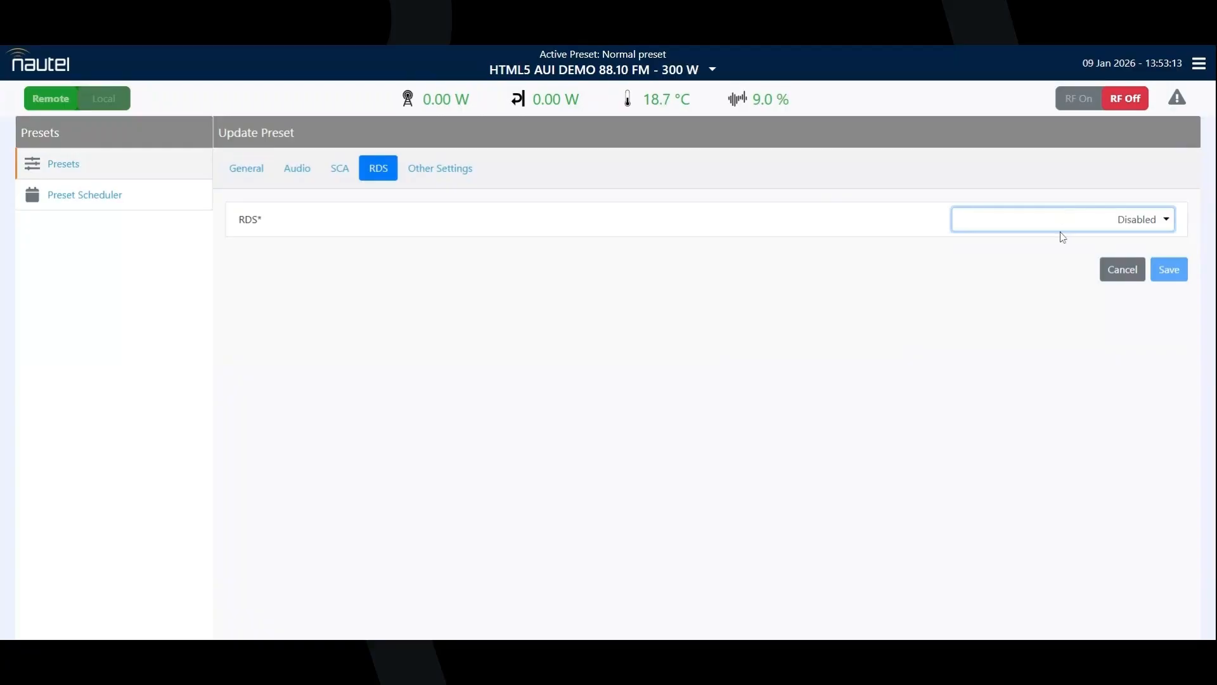
pyautogui.click(1053, 260)
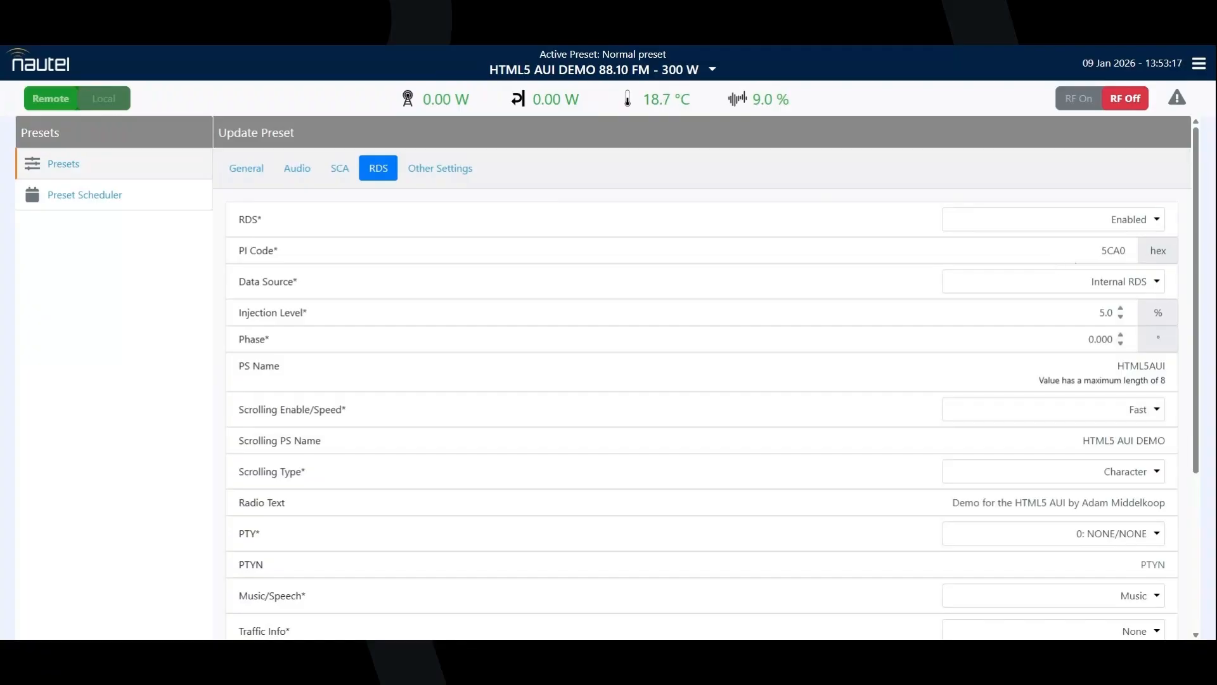
# Try ASCII over IP and UECP over IP as the RDS data source, and set it back to Internal RDS
pyautogui.click(1079, 252)
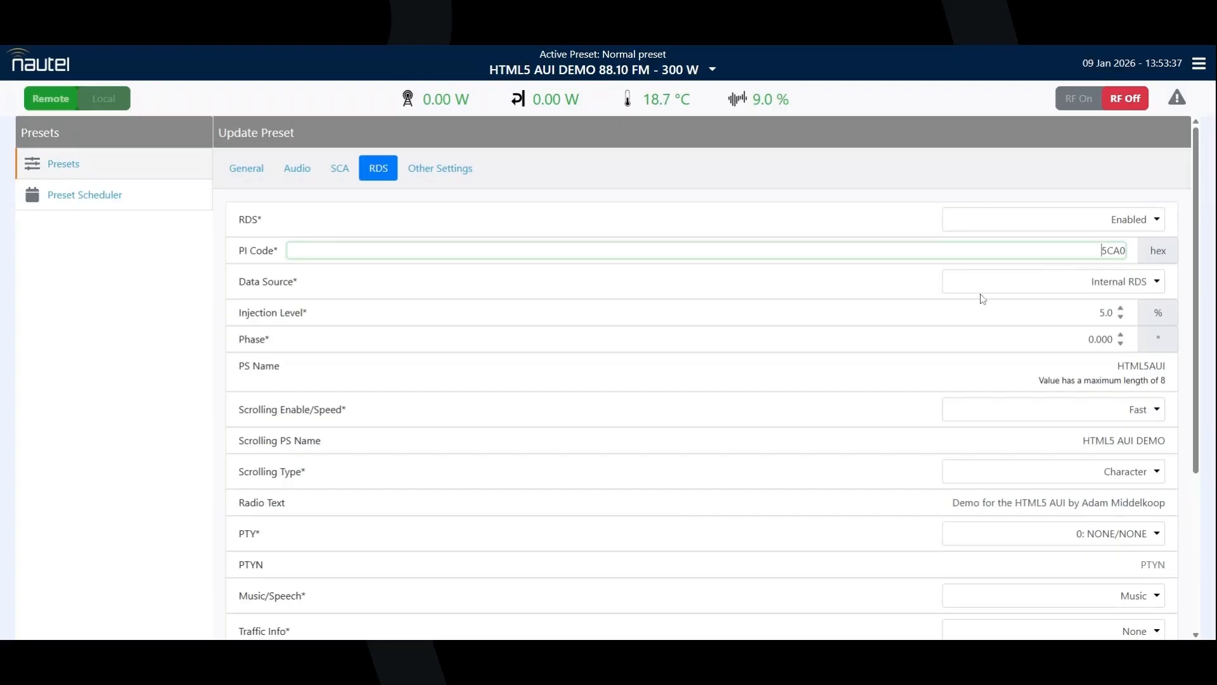
pyautogui.click(1138, 285)
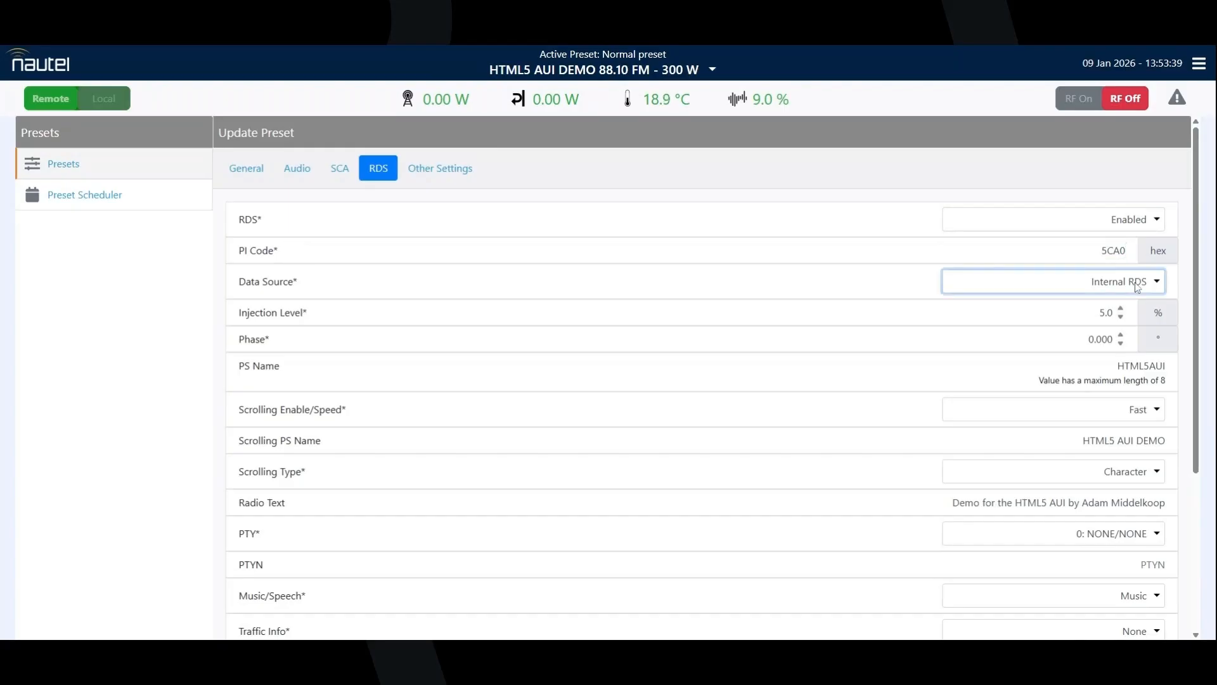
pyautogui.click(1121, 322)
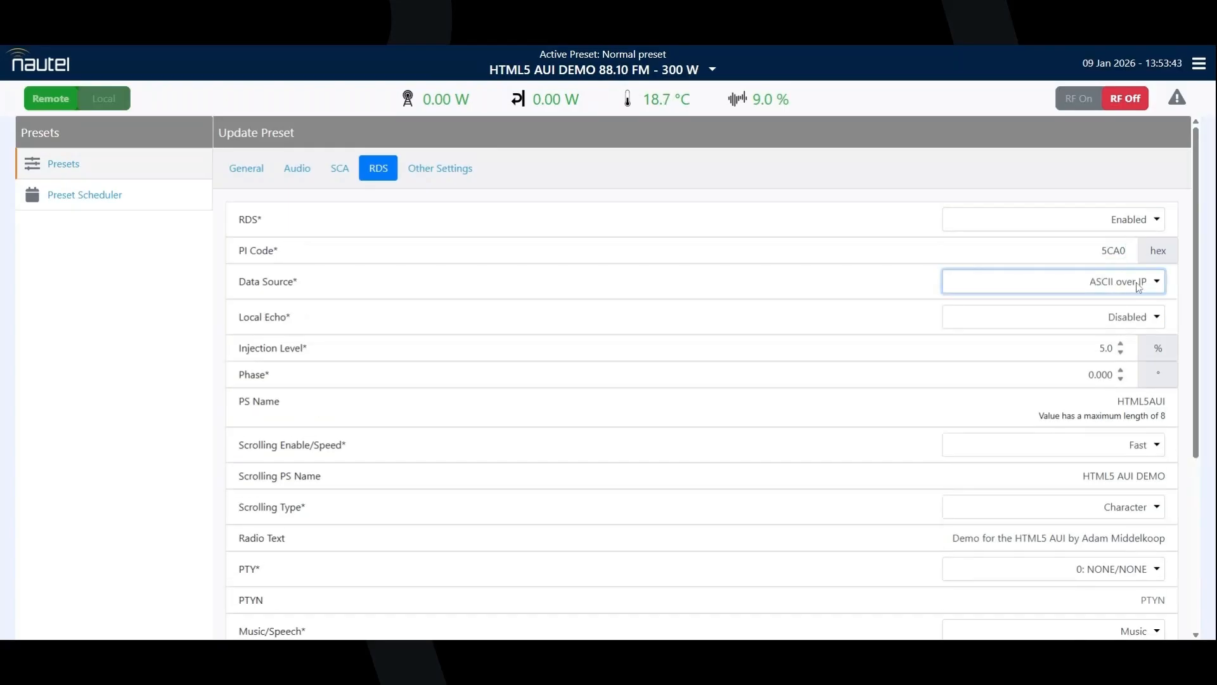
pyautogui.click(1118, 342)
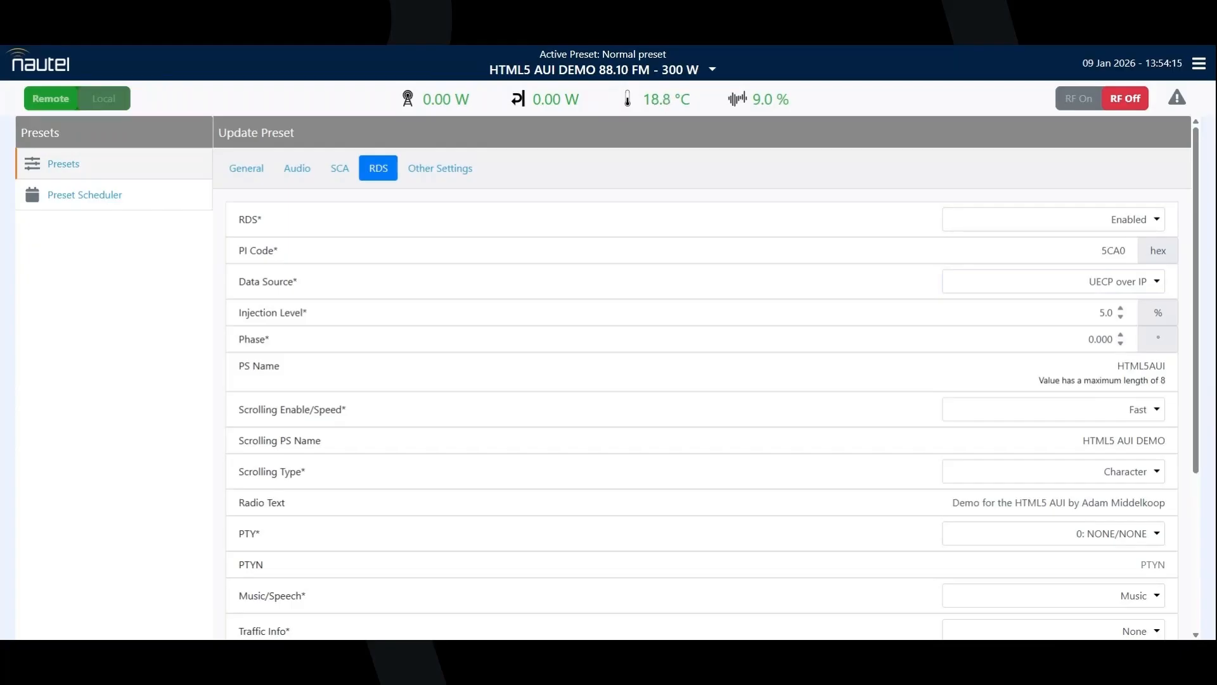
pyautogui.click(1156, 284)
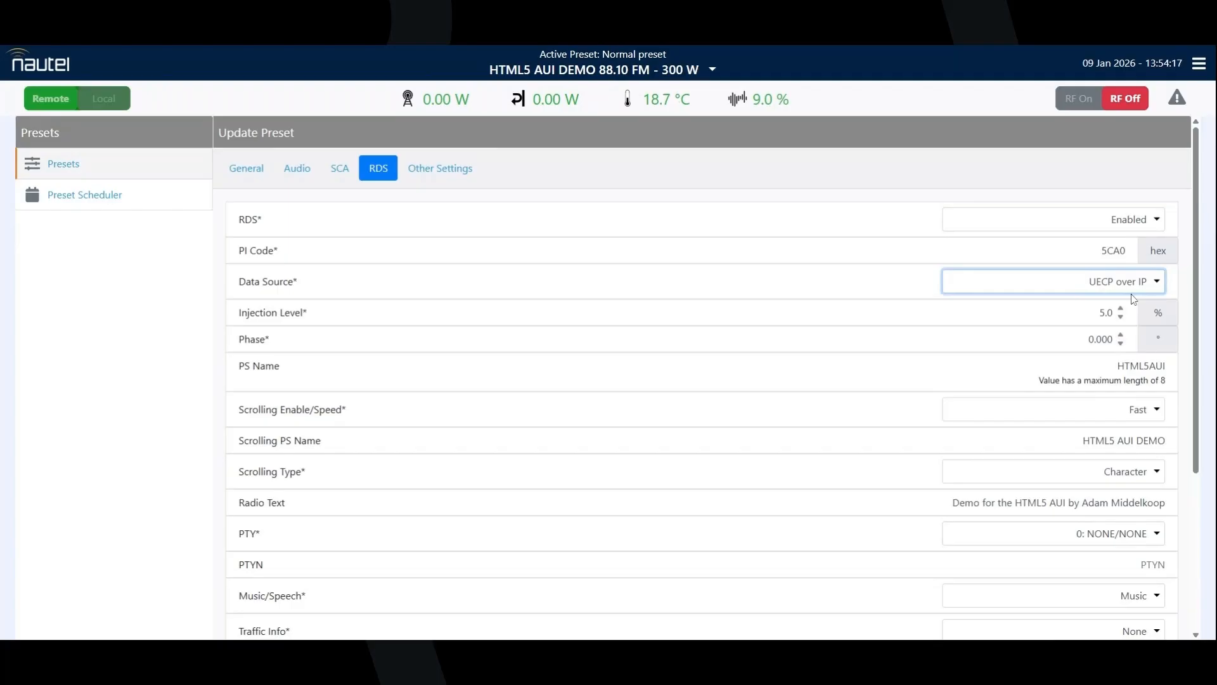
pyautogui.click(1133, 298)
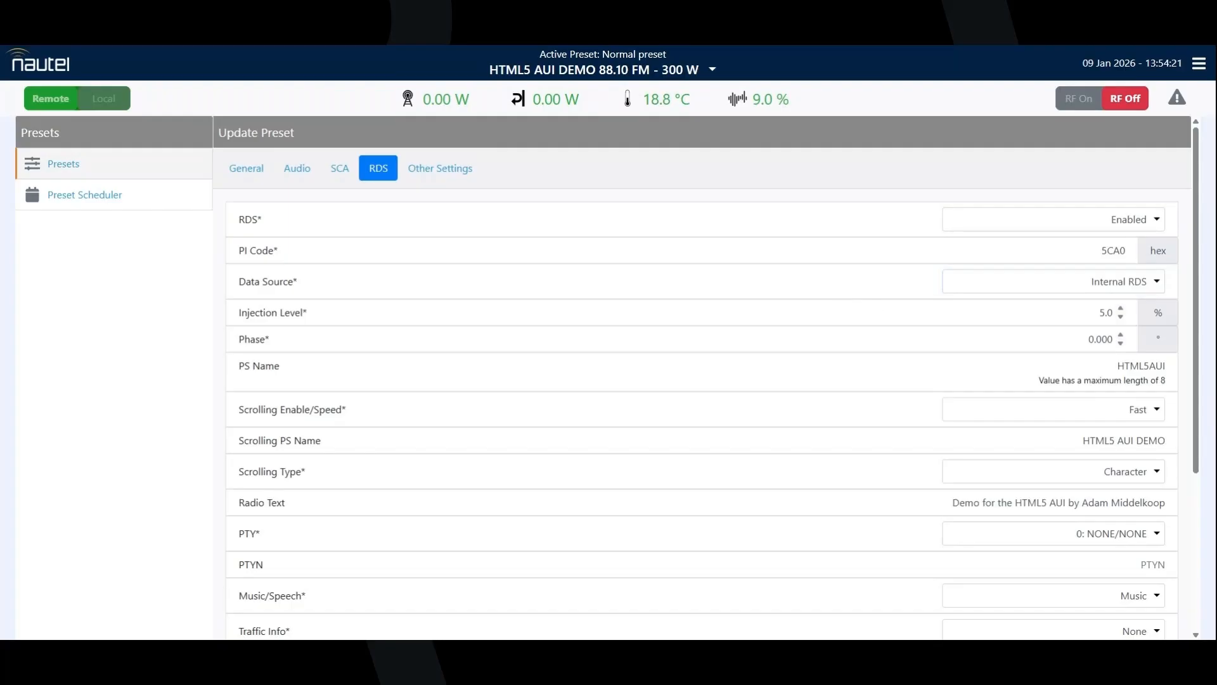
pyautogui.doubleClick(1106, 312)
pyautogui.press('Tab')
pyautogui.click(1056, 365)
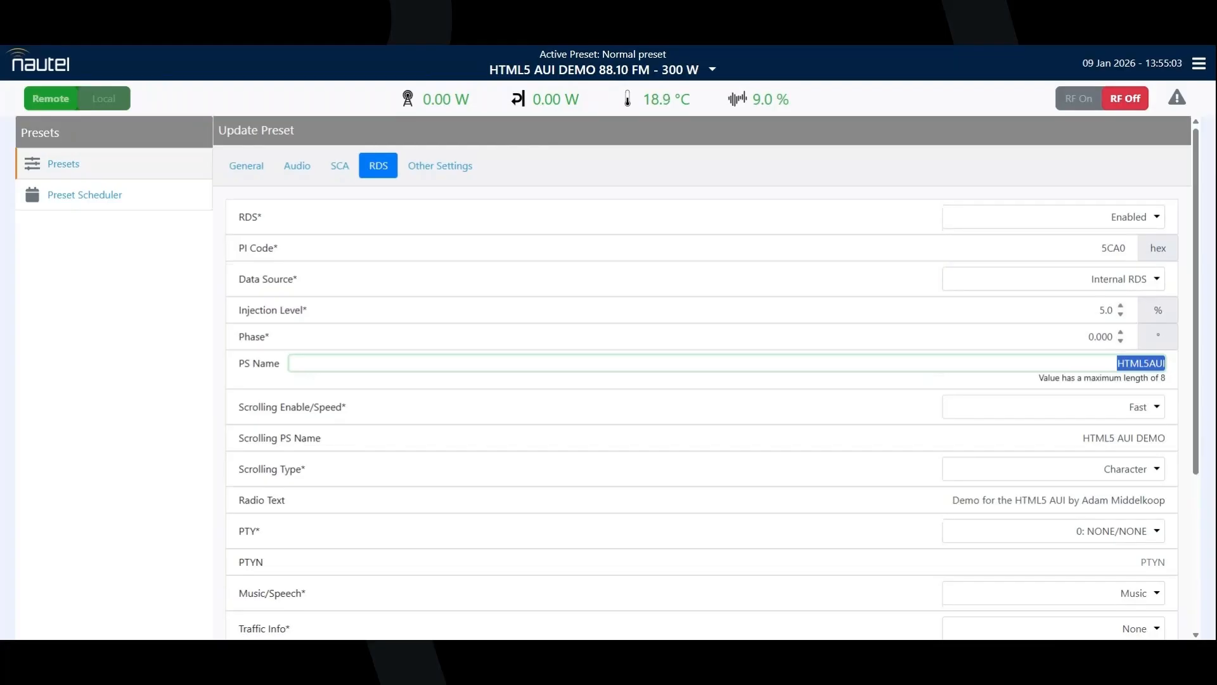
# Try the Slow and Off options for Scrolling Enable/Speed, and set it back to Fast
pyautogui.scroll(-2, 702, 377)
pyautogui.scroll(-1, 912, 279)
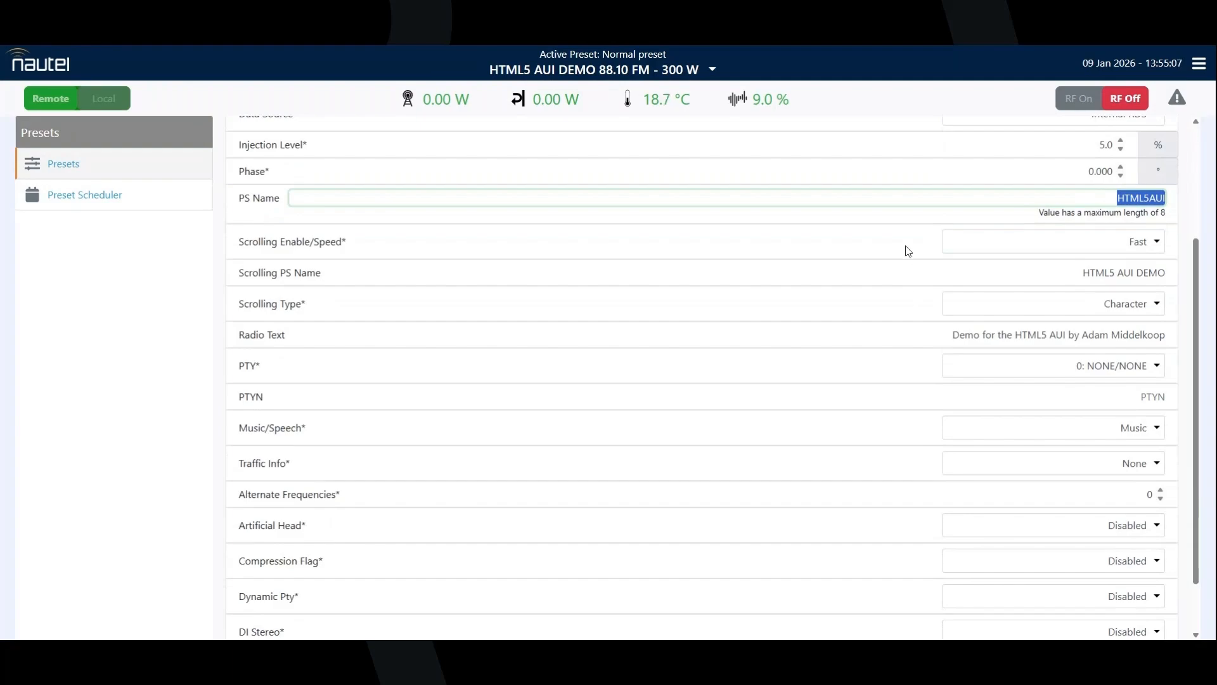
pyautogui.click(1153, 245)
pyautogui.click(1138, 286)
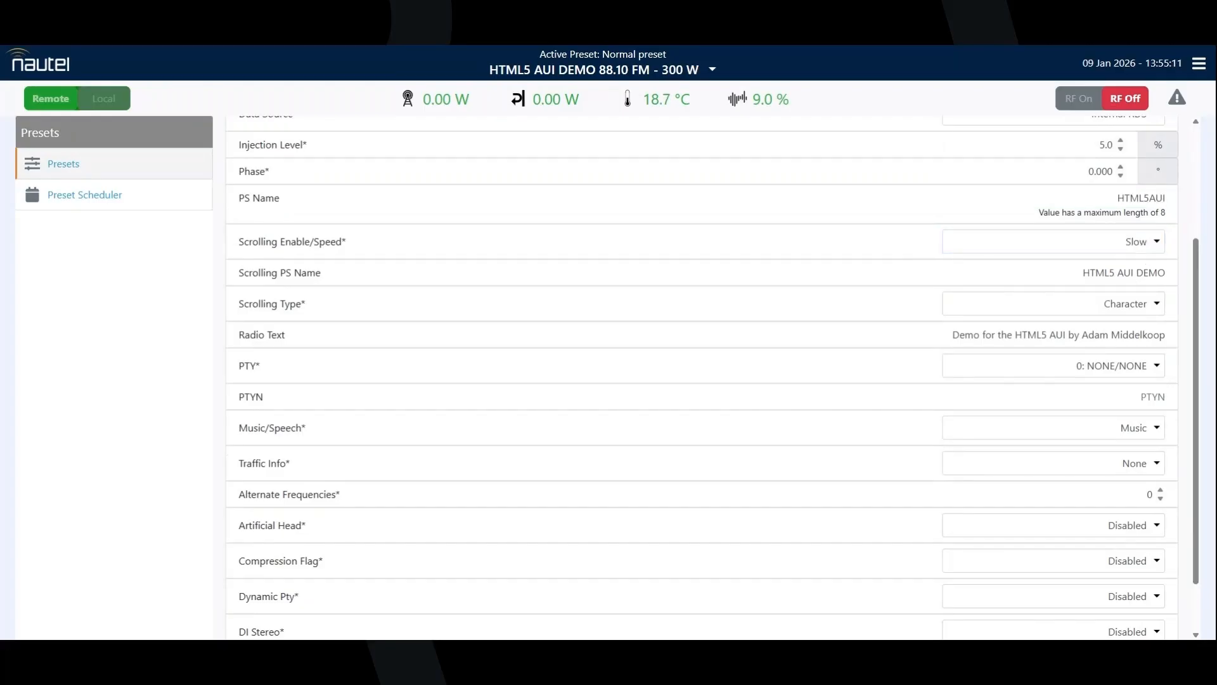
pyautogui.click(1152, 246)
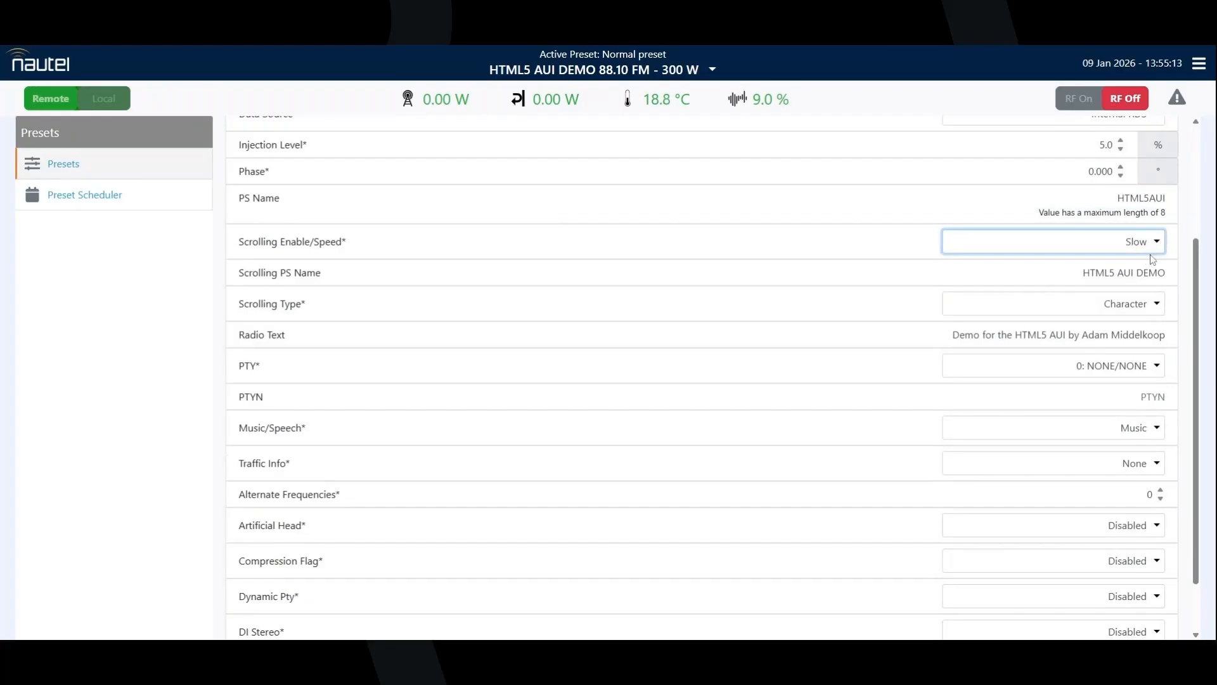
pyautogui.click(1150, 270)
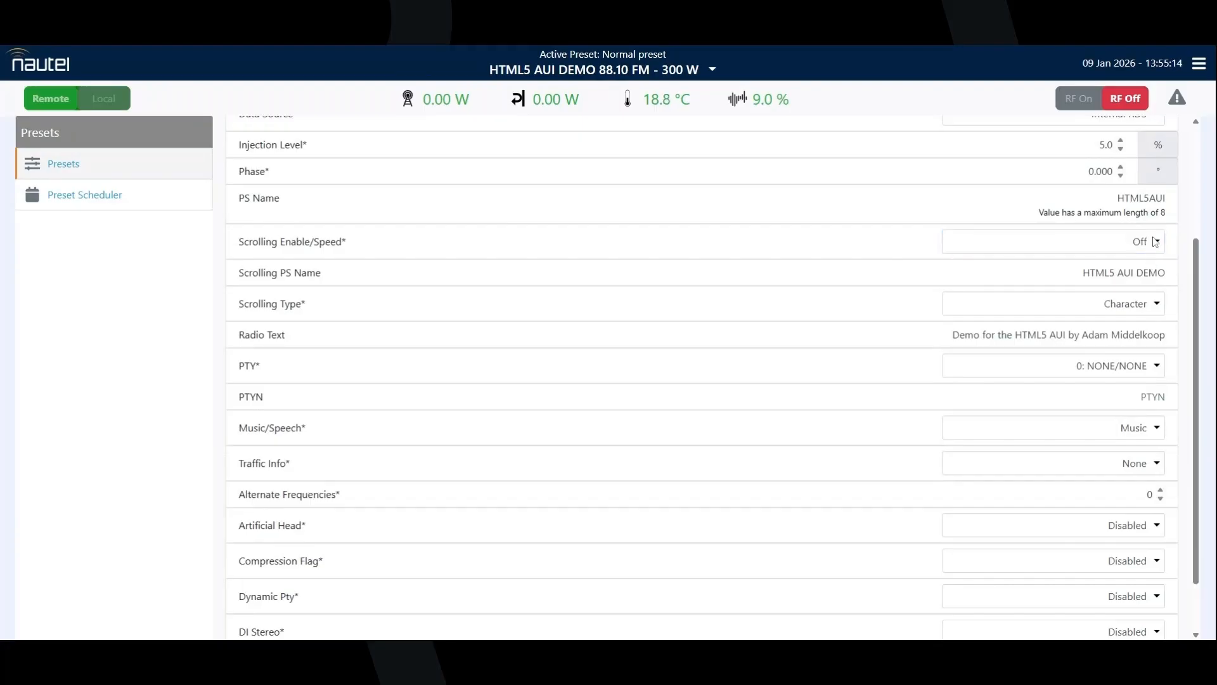
pyautogui.click(1155, 242)
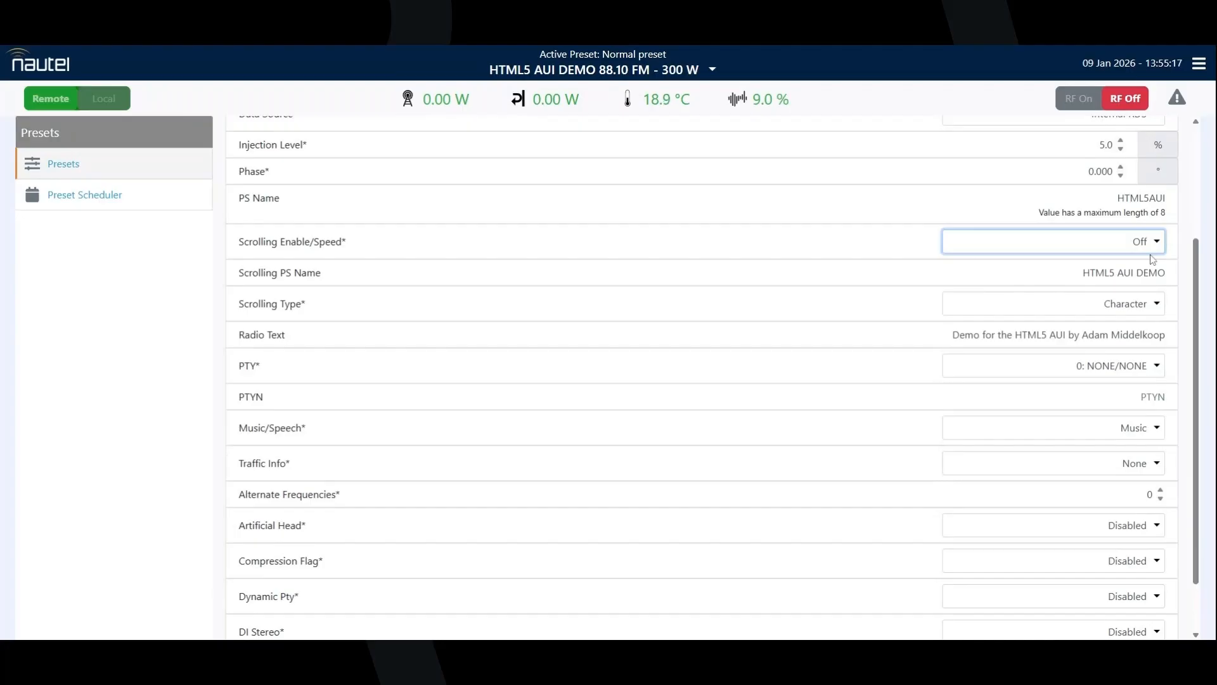
pyautogui.click(1151, 259)
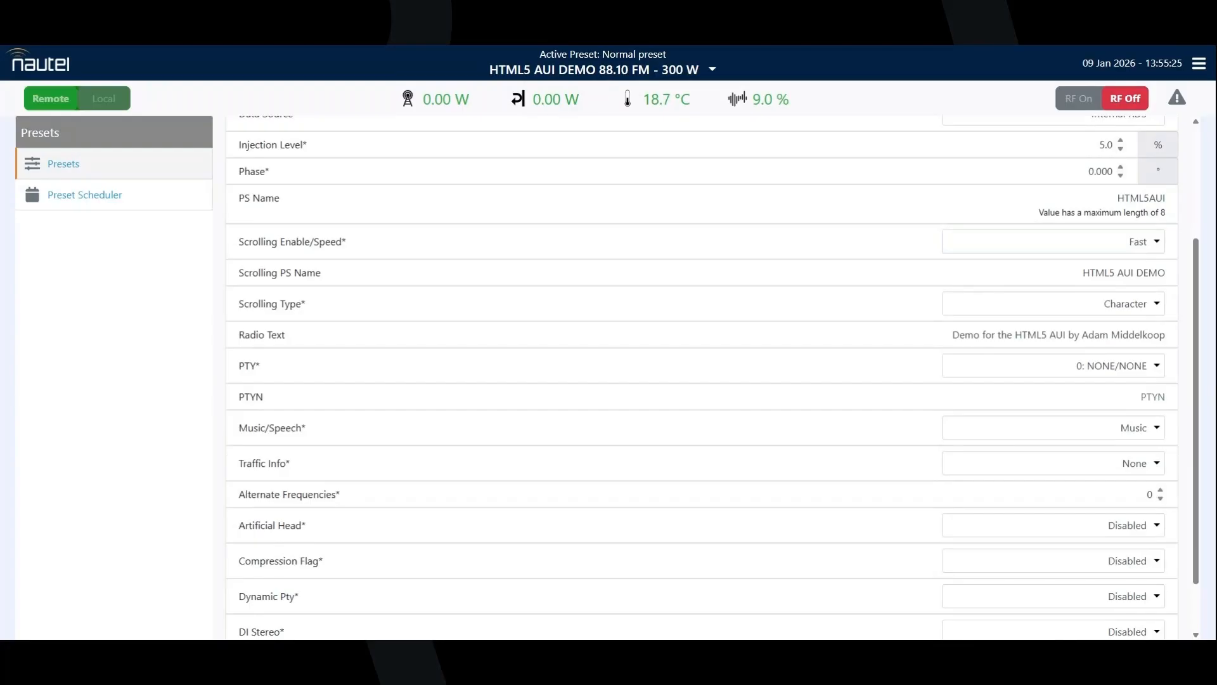
# Set the Scrolling Type of the scrolling PS name to Word
pyautogui.click(1103, 273)
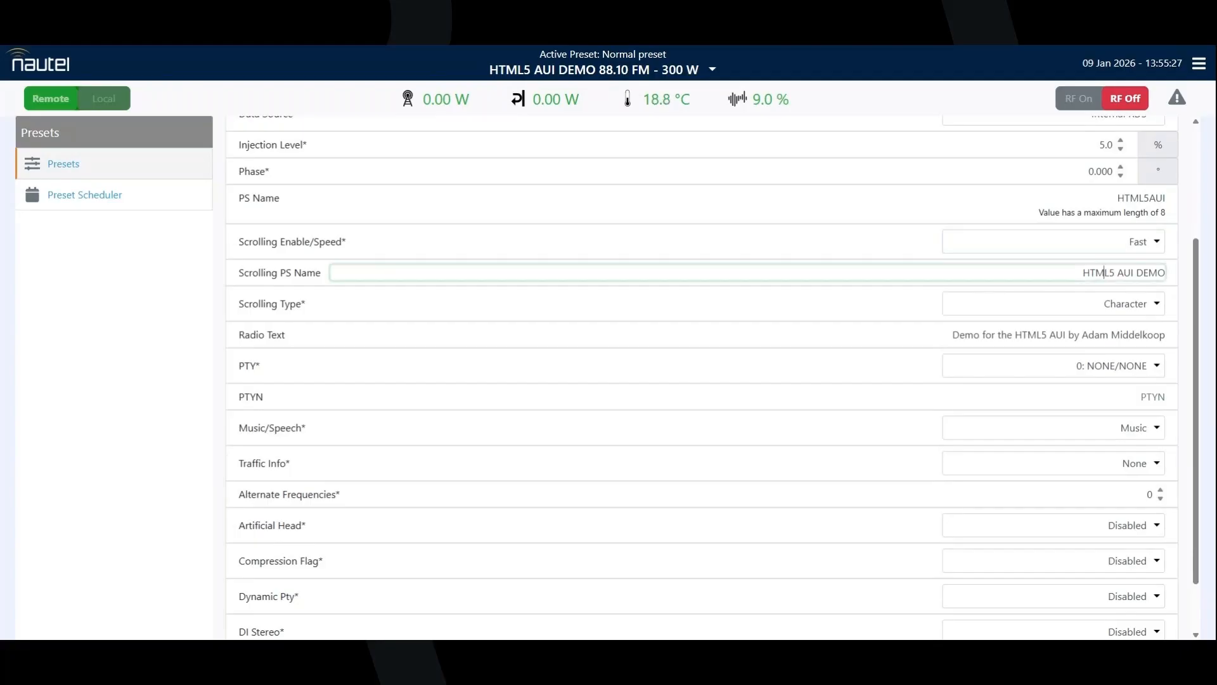
pyautogui.doubleClick(1103, 273)
pyautogui.click(1103, 273)
pyautogui.click(1116, 310)
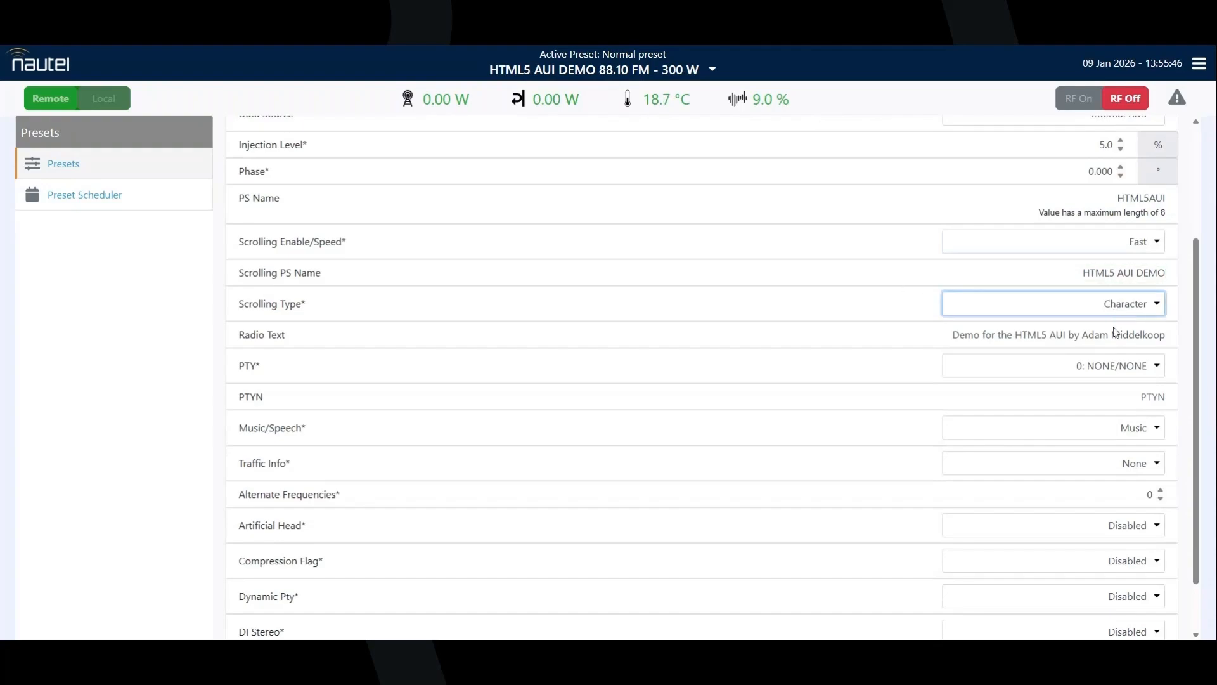
pyautogui.click(1117, 325)
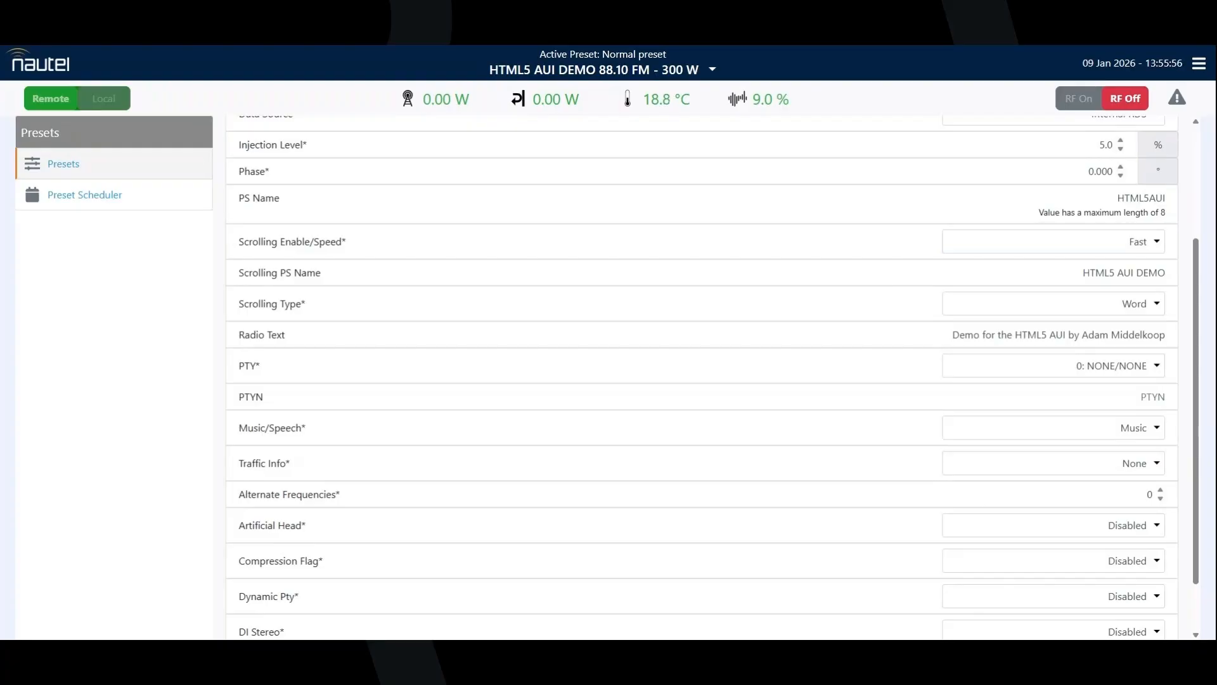
# Set the RDS programme type (PTY) to 5: EDUCATE/ROCK
pyautogui.click(1161, 334)
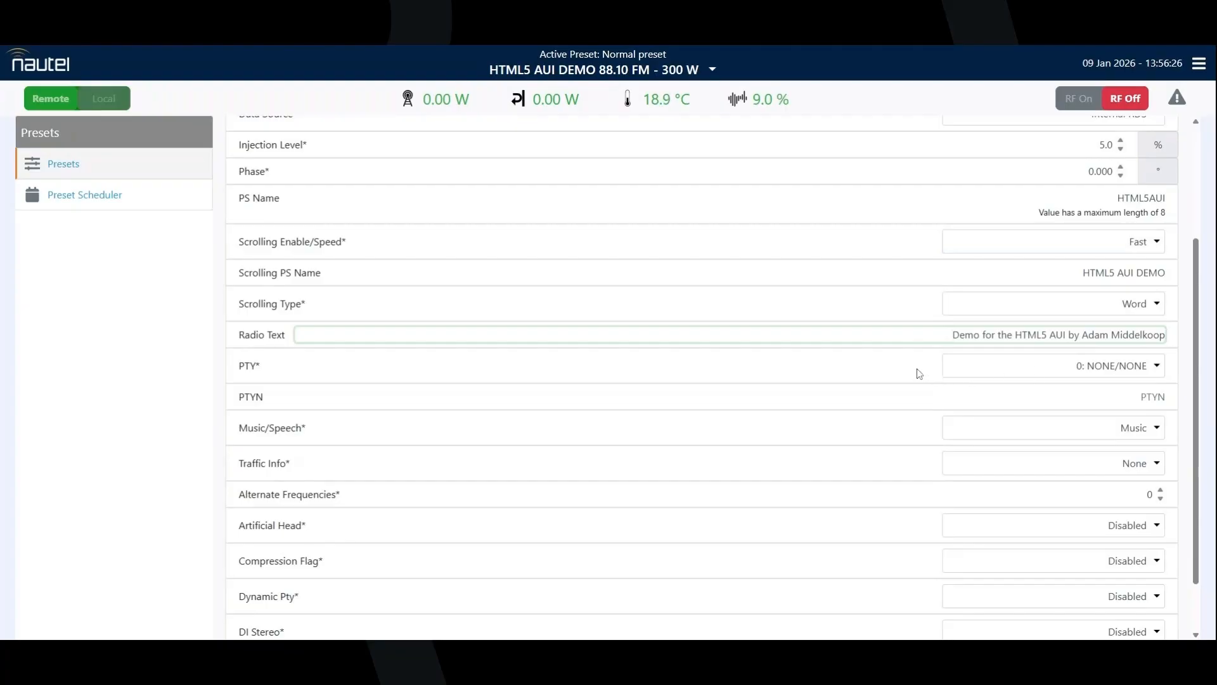
pyautogui.press('Tab')
pyautogui.click(1157, 366)
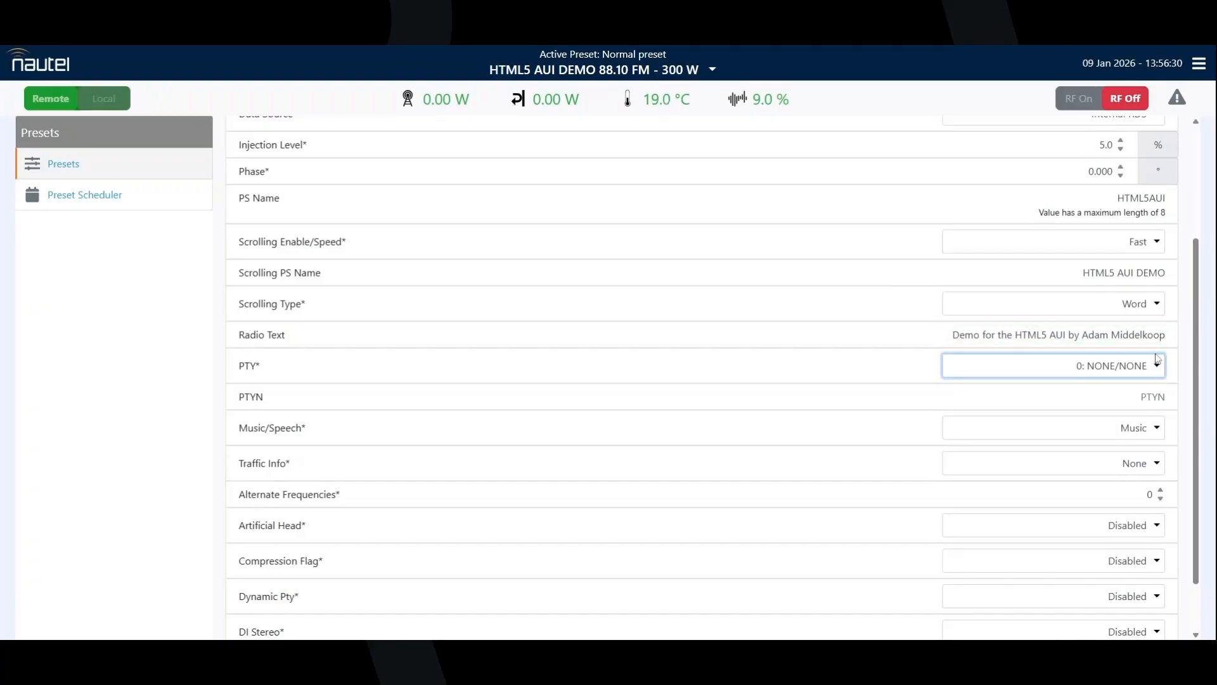
pyautogui.click(1099, 155)
# Enter HTML5 as the PTYN and set Music/Speech to Speech
pyautogui.press('Tab')
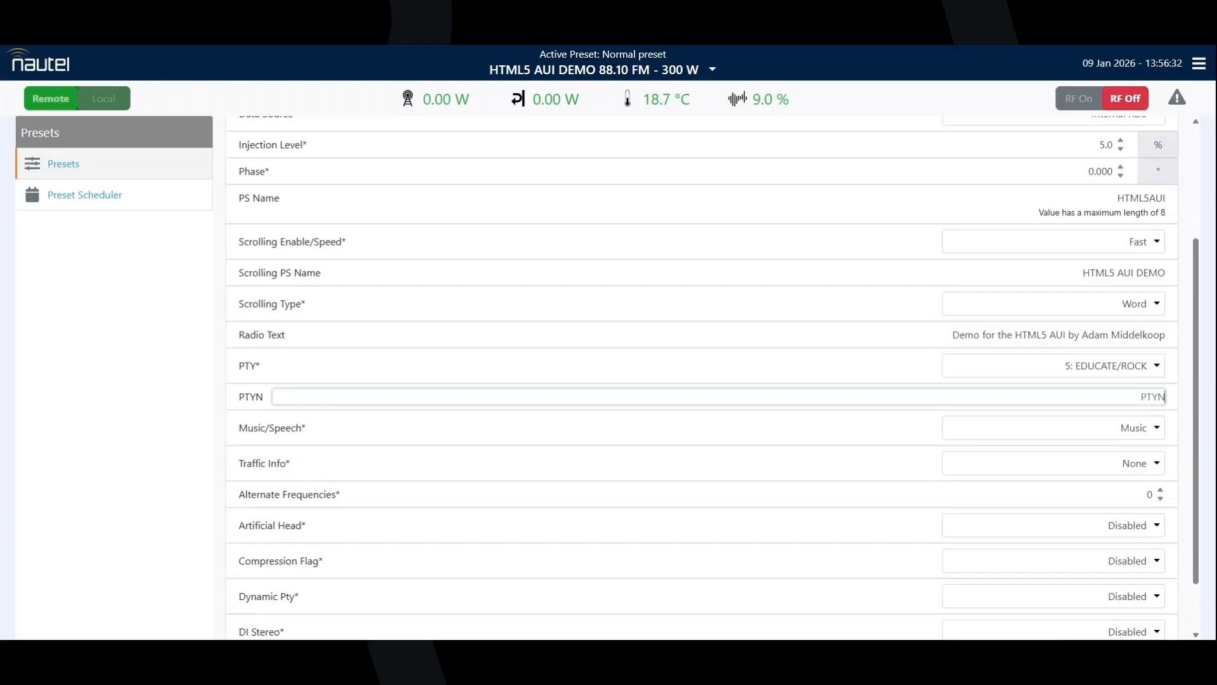
pyautogui.write('HTML5')
pyautogui.click(975, 439)
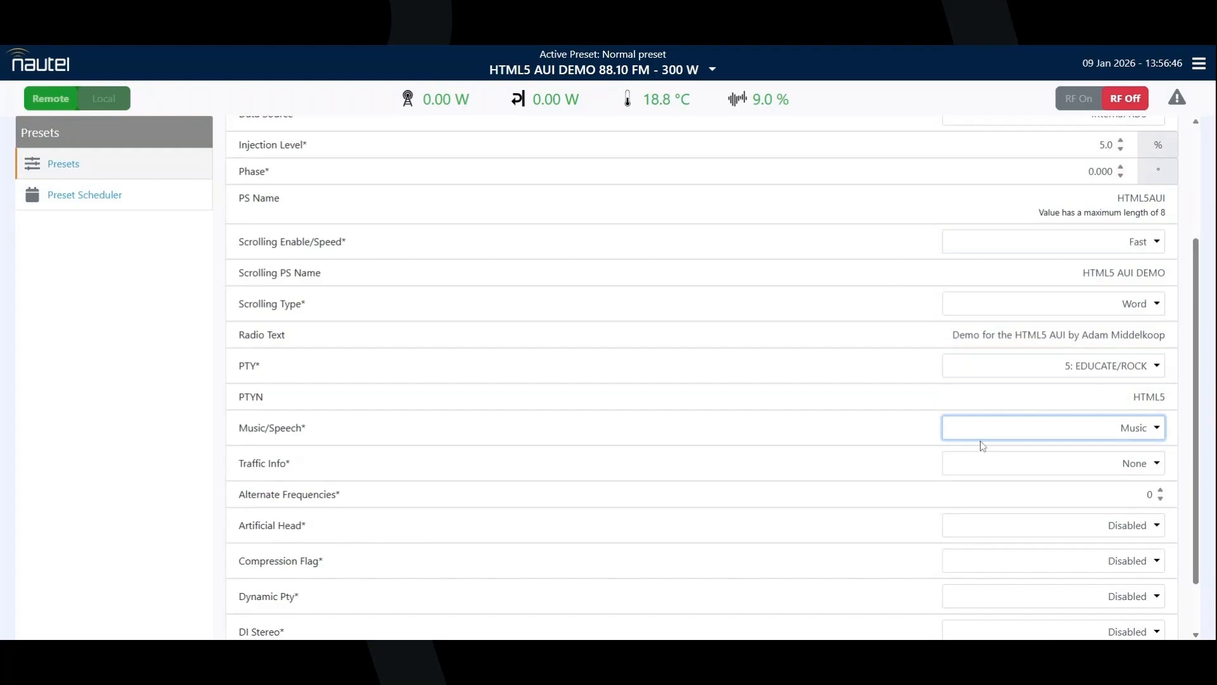
pyautogui.click(988, 454)
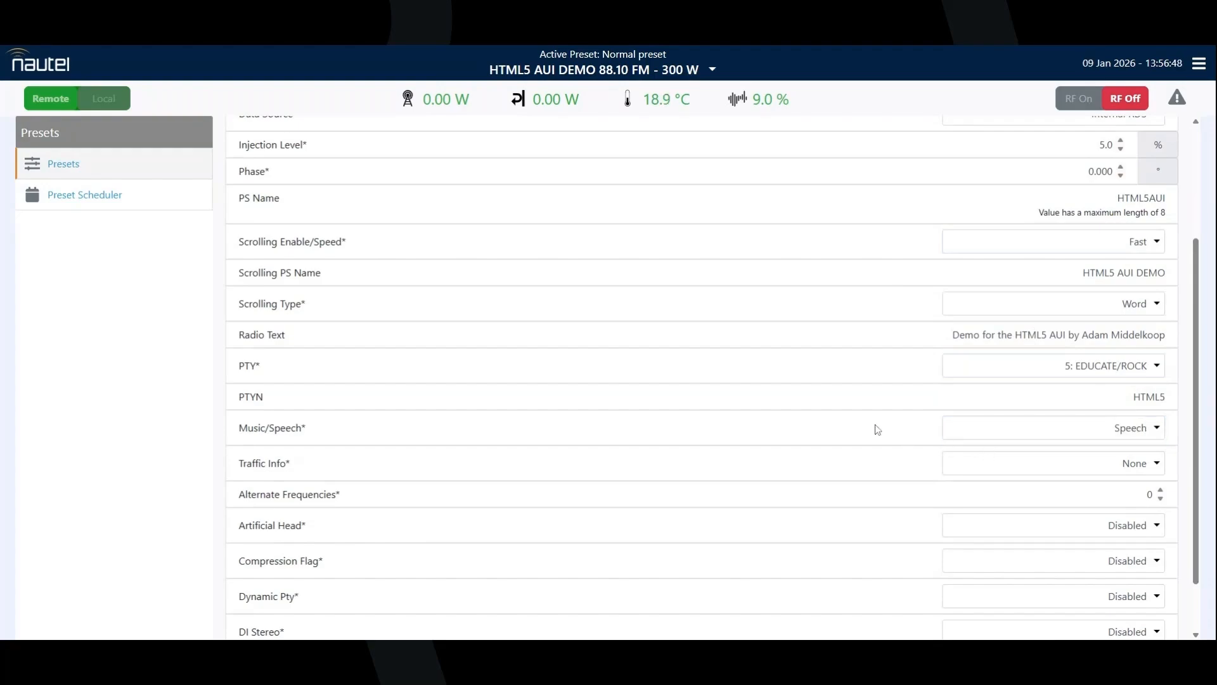
# Raise the number of alternate frequencies to 1 and return it to 0
pyautogui.scroll(-2, 875, 426)
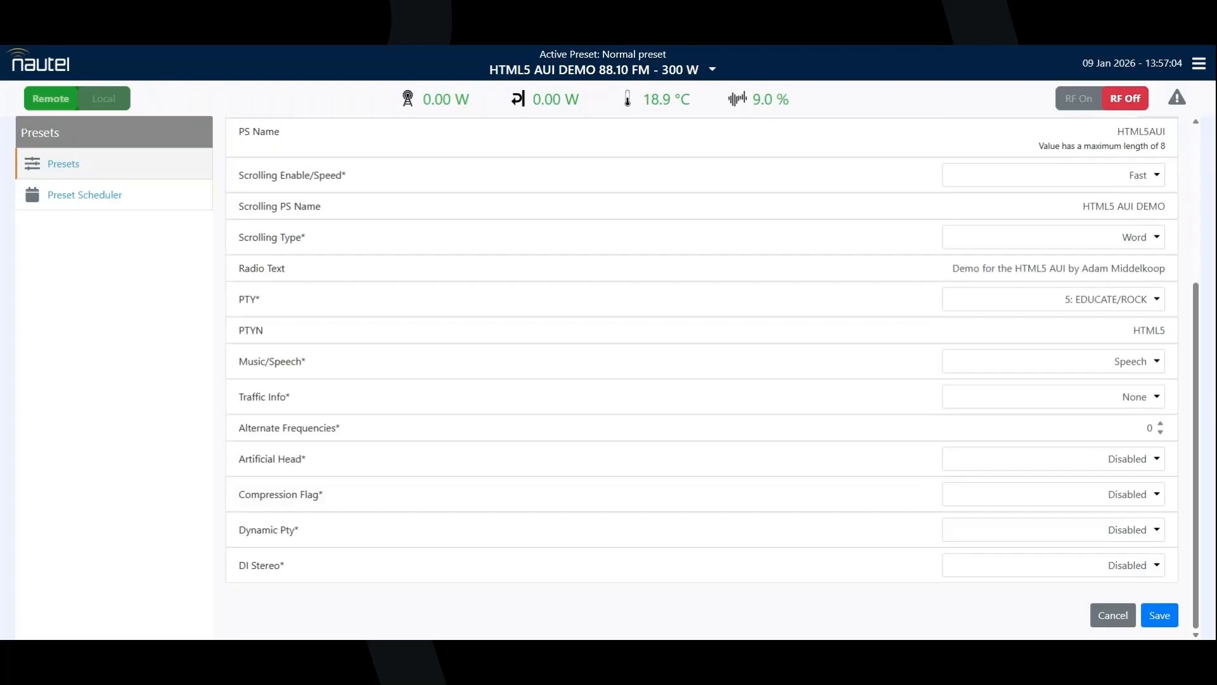
pyautogui.click(1161, 423)
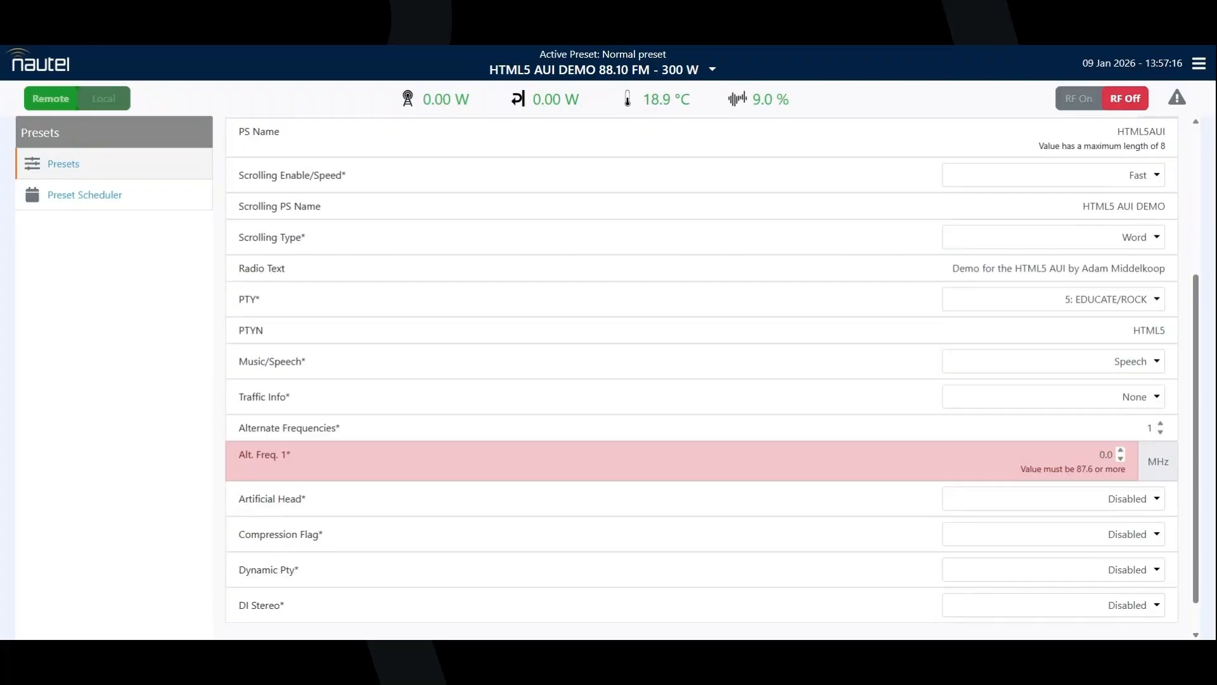
pyautogui.click(1160, 432)
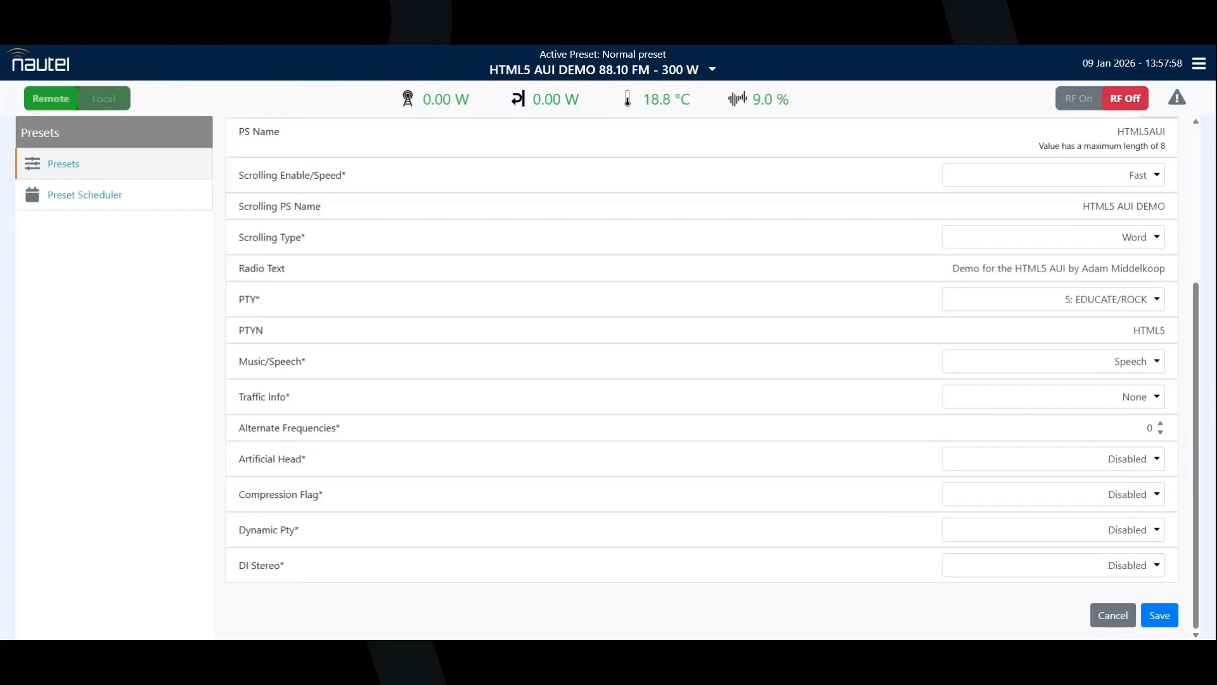
# Save the preset with its RDS settings and confirm the changes
pyautogui.scroll(2, 702, 379)
pyautogui.scroll(-1, 701, 378)
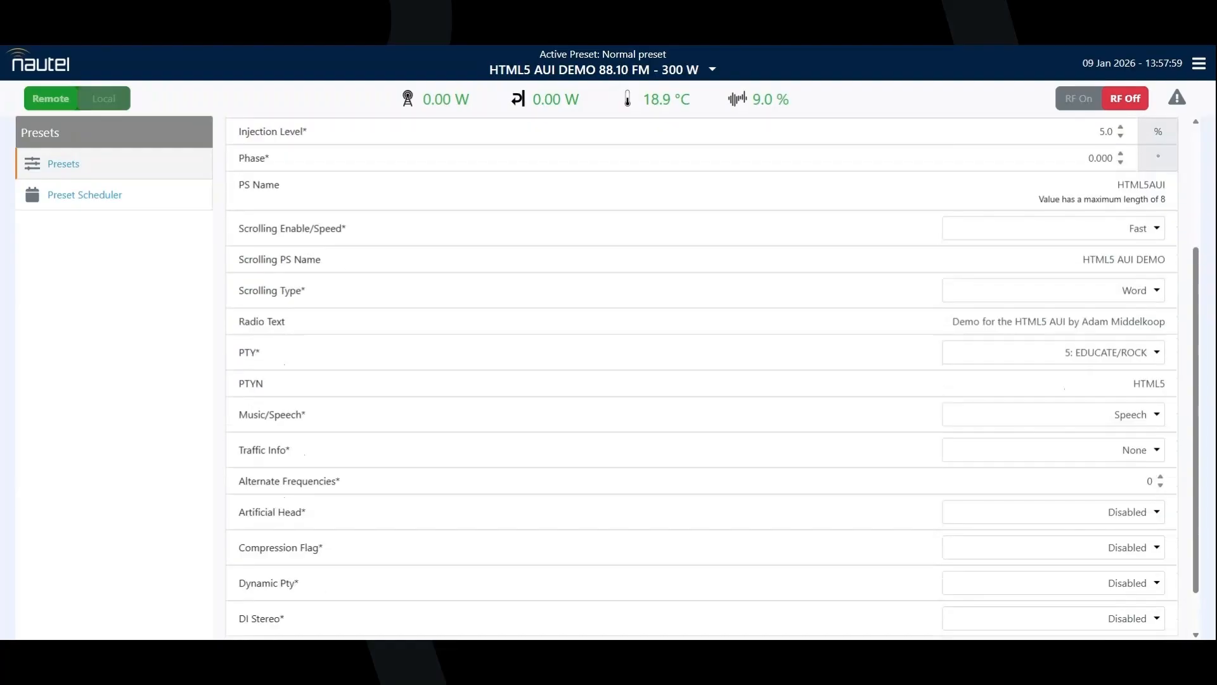
pyautogui.scroll(-1, 702, 378)
pyautogui.click(1158, 616)
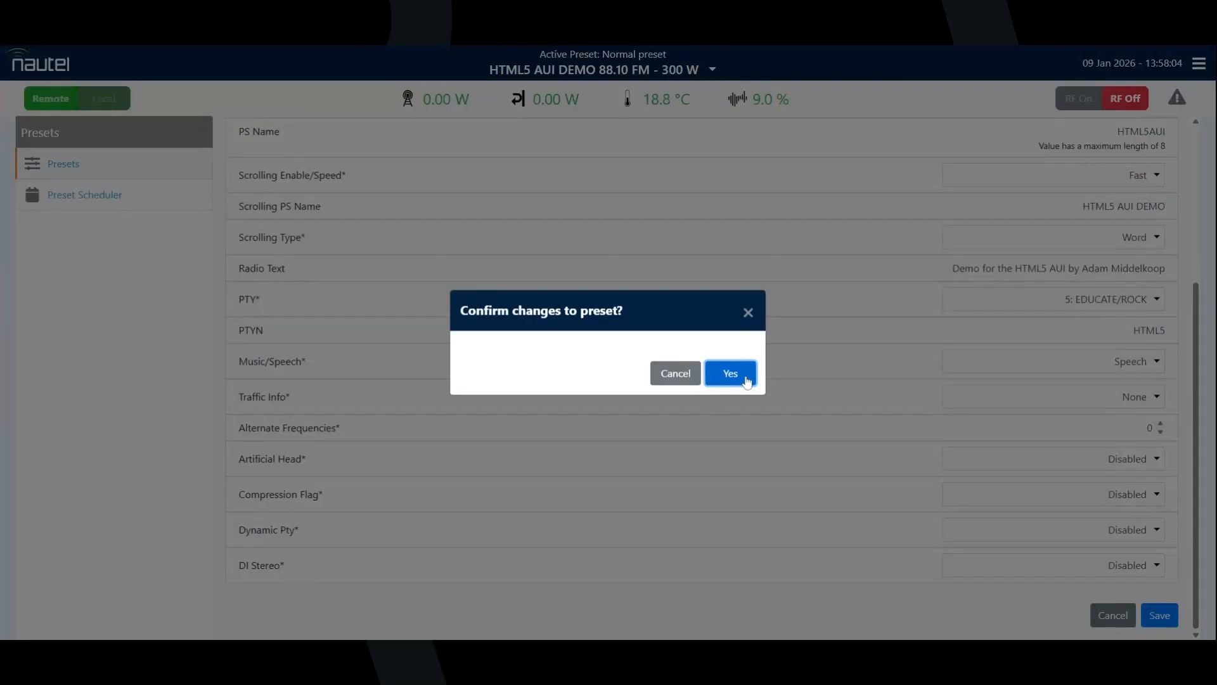
pyautogui.click(730, 374)
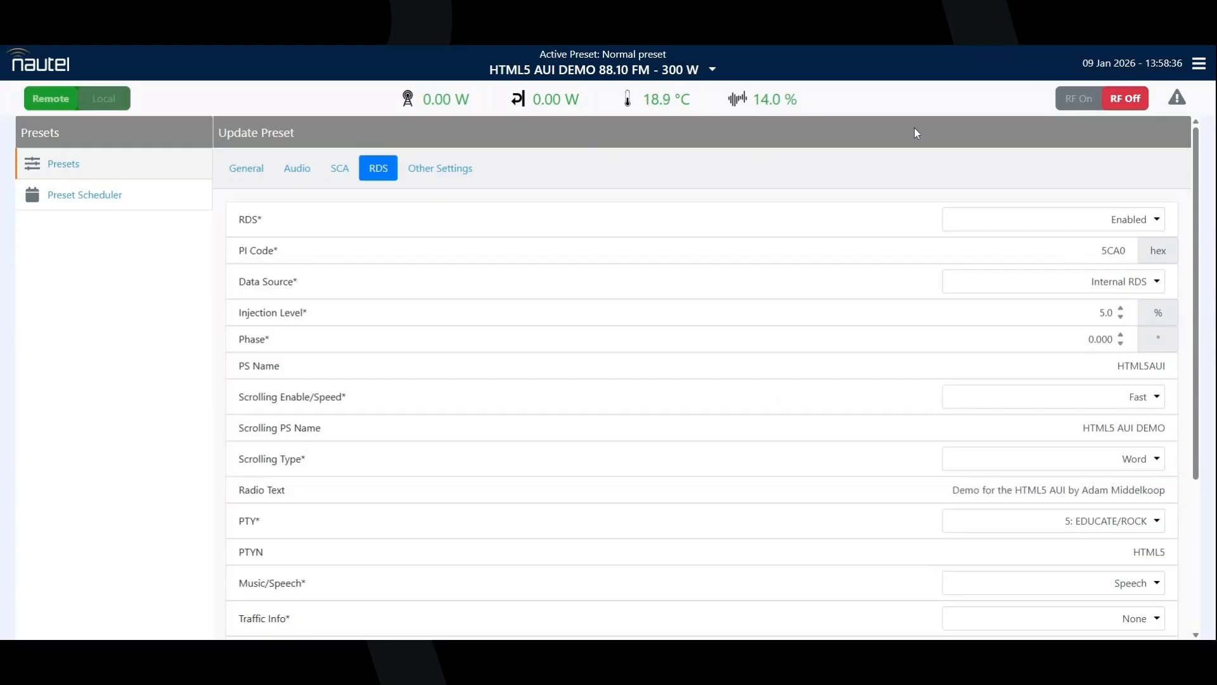
# Sign out of the transmitter's interface and confirm the sign-out
pyautogui.click(1197, 64)
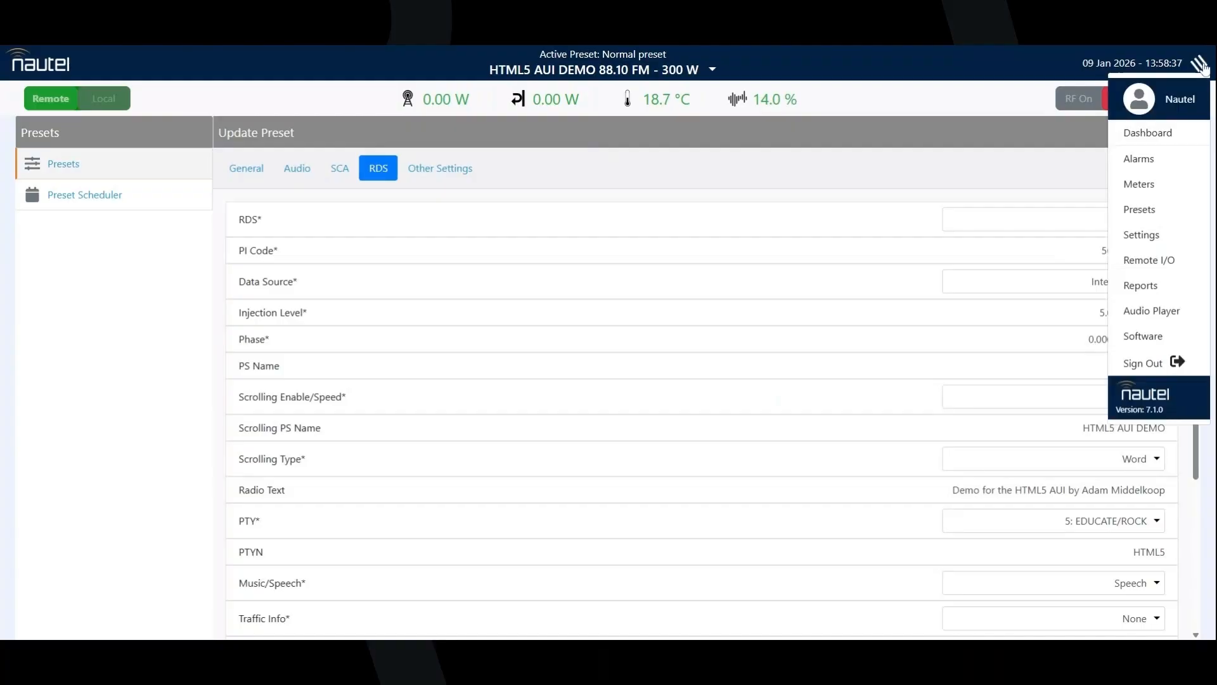
pyautogui.click(1148, 366)
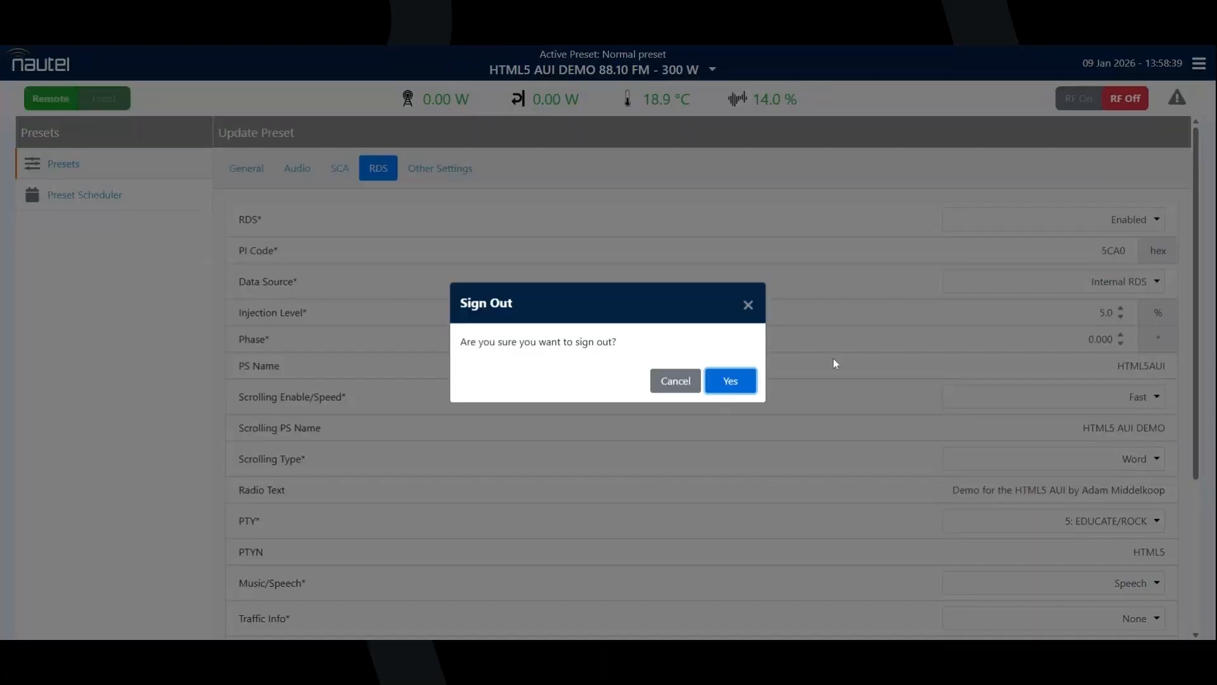
pyautogui.click(750, 381)
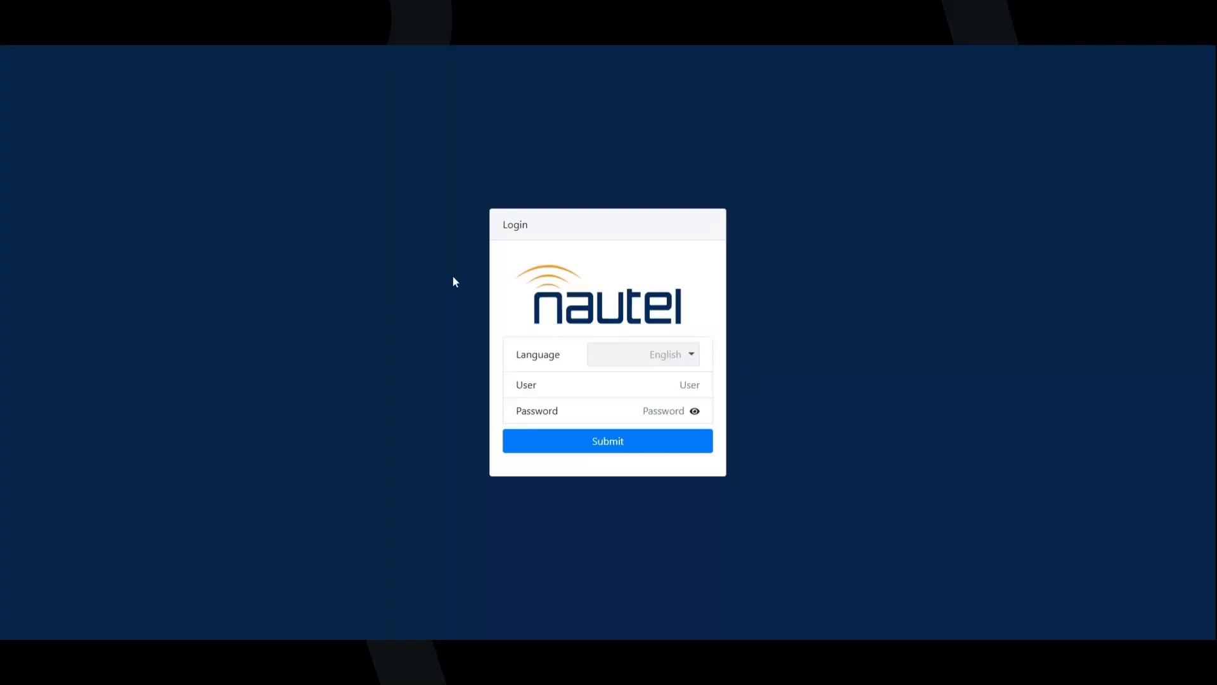